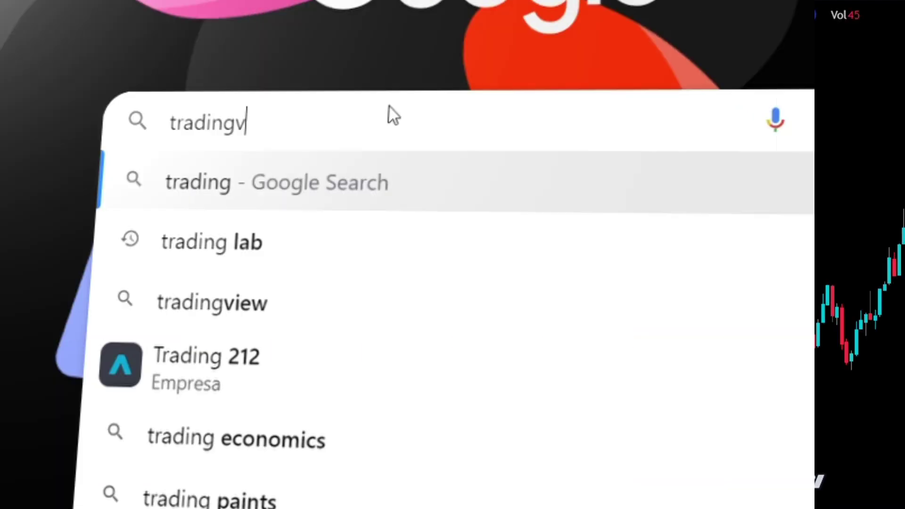
Step: Load the forex candlestick chart and search the indicators for 'kel' (Keltner Channels)
{"action": "type", "text": "eiw"}
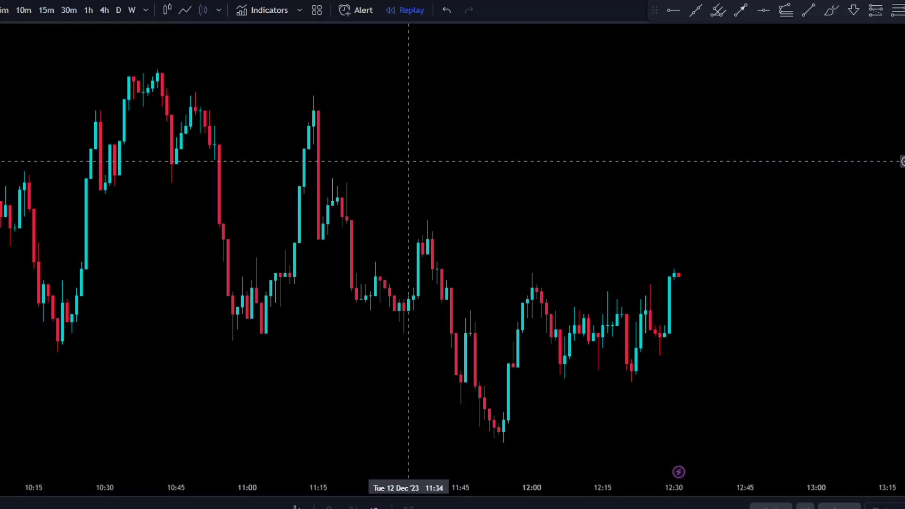
{"action": "left_click", "coordinate": [269, 18]}
{"action": "type", "text": "kel"}
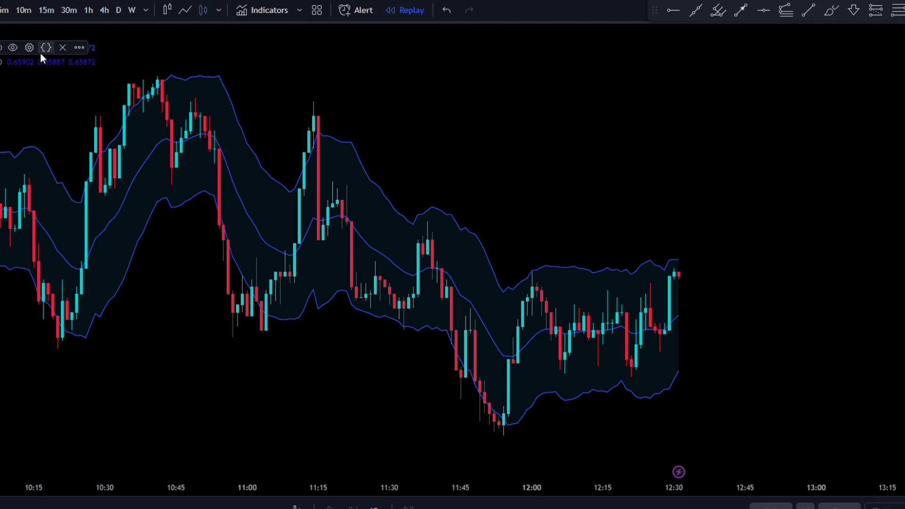
Step: In the Keltner Channel's Style settings, set the upper band colour to red
{"action": "left_click", "coordinate": [33, 49]}
{"action": "left_click", "coordinate": [352, 148]}
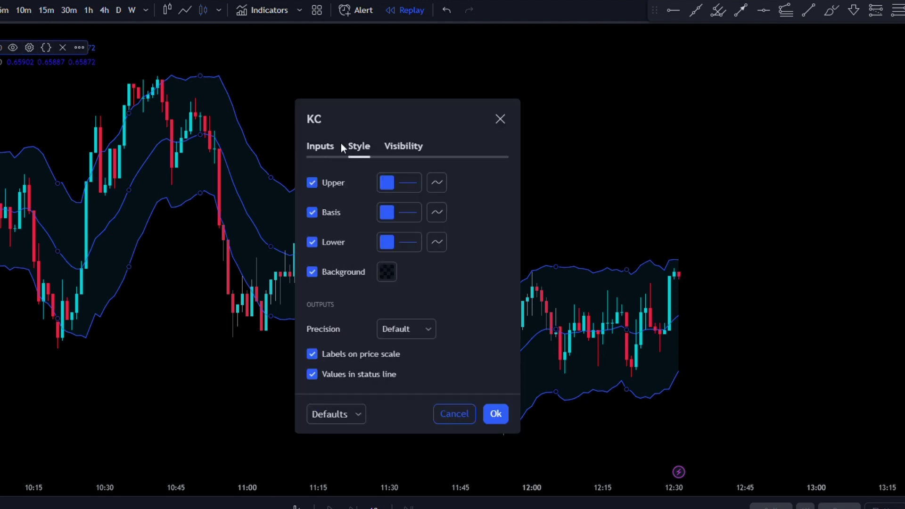
{"action": "left_click", "coordinate": [386, 183]}
{"action": "left_click", "coordinate": [389, 221]}
{"action": "left_click", "coordinate": [491, 178]}
Step: Set the lower band to red, hide the basis line, and apply the styling
{"action": "left_click", "coordinate": [419, 241]}
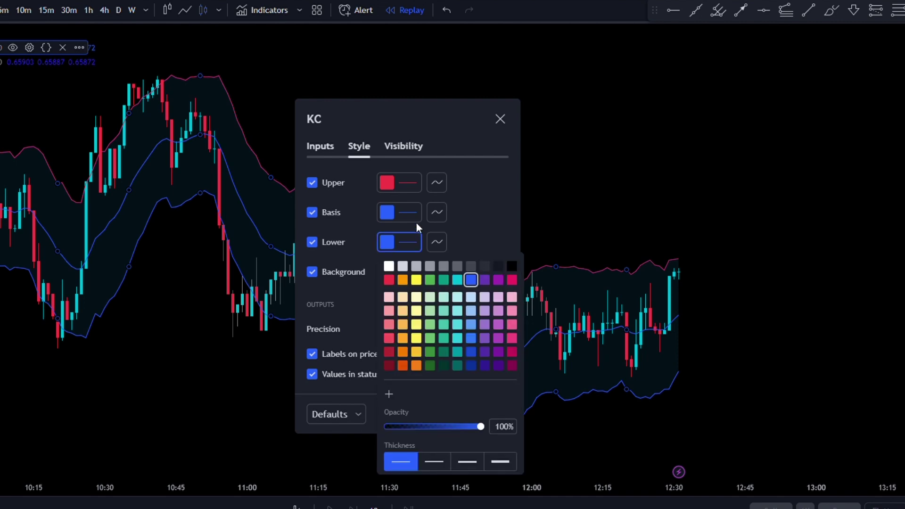
{"action": "left_click", "coordinate": [388, 280]}
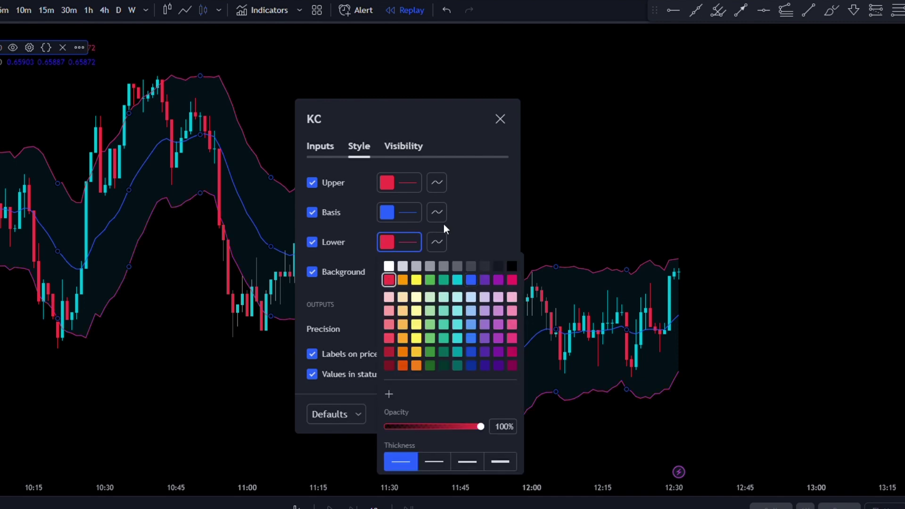
{"action": "left_click", "coordinate": [313, 213]}
{"action": "left_click", "coordinate": [312, 213]}
{"action": "left_click", "coordinate": [496, 414]}
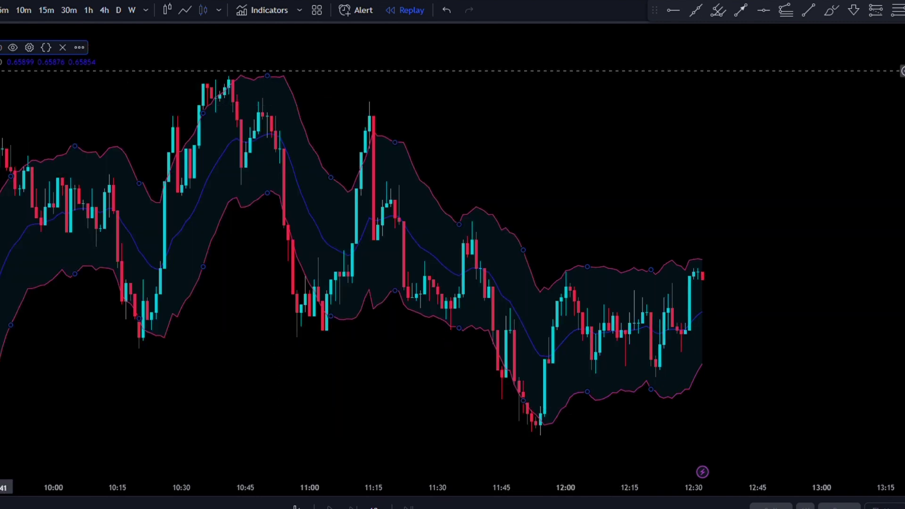
{"action": "left_click", "coordinate": [29, 62]}
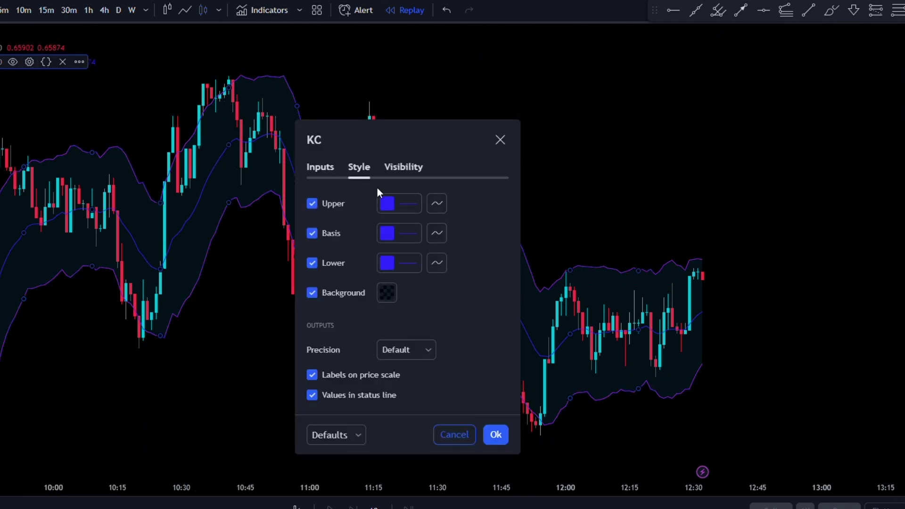
Step: Hide the blue outer channel's basis line, then pan through earlier price history and back
{"action": "left_click", "coordinate": [311, 234]}
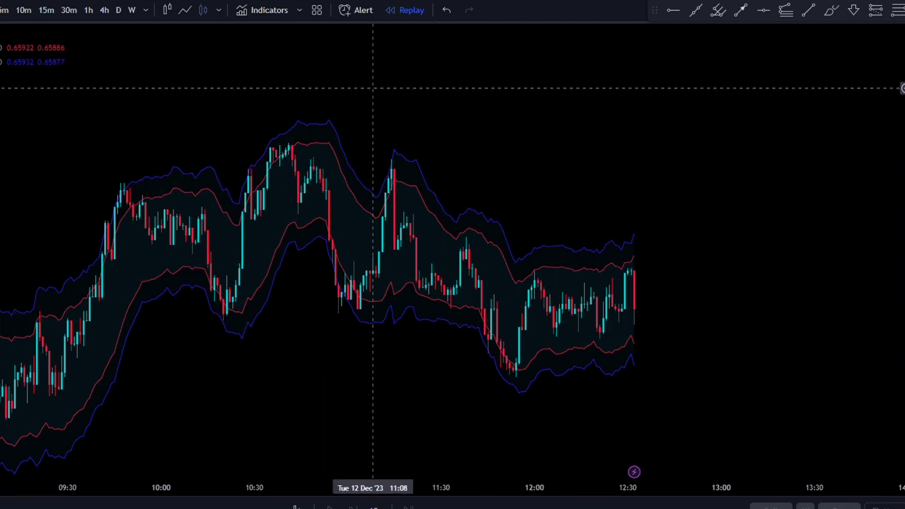
{"action": "left_click_drag", "start_coordinate": [585, 409], "coordinate": [502, 409]}
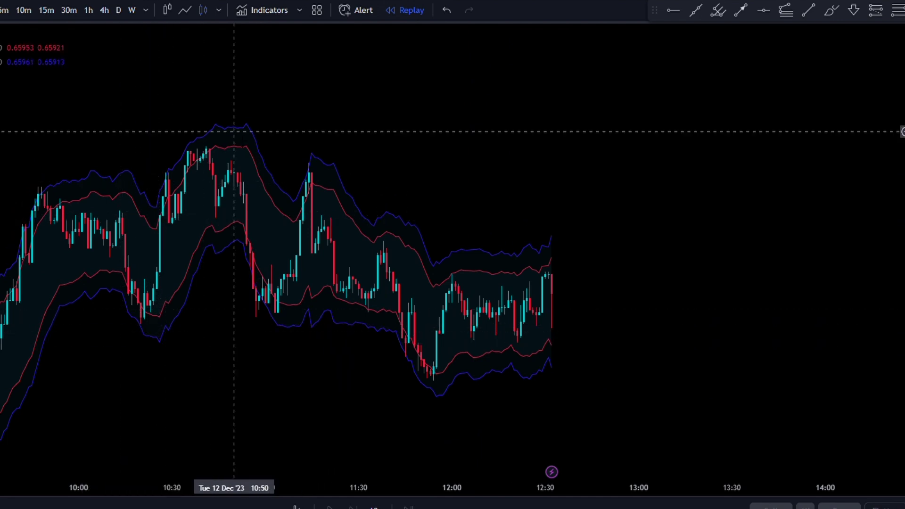
{"action": "scroll", "coordinate": [100, 192], "scroll_direction": "up", "scroll_amount": 2}
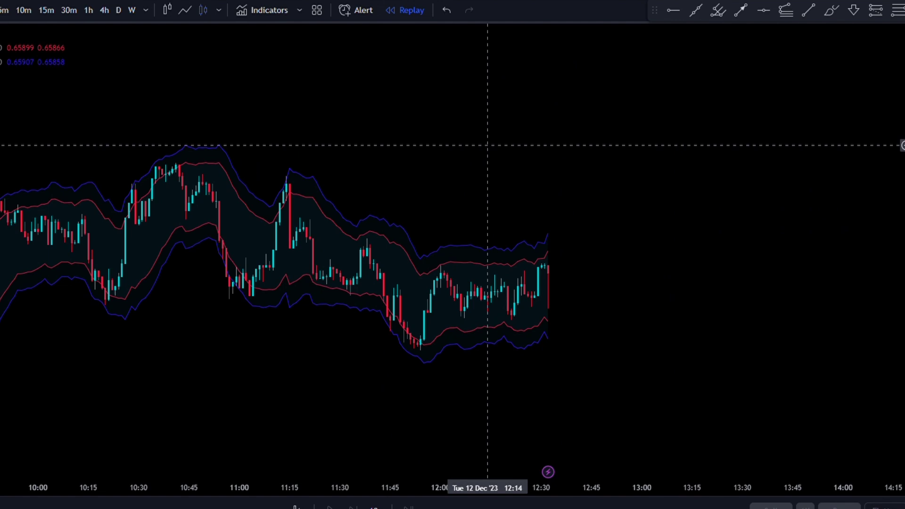
{"action": "left_click_drag", "start_coordinate": [449, 238], "coordinate": [511, 238]}
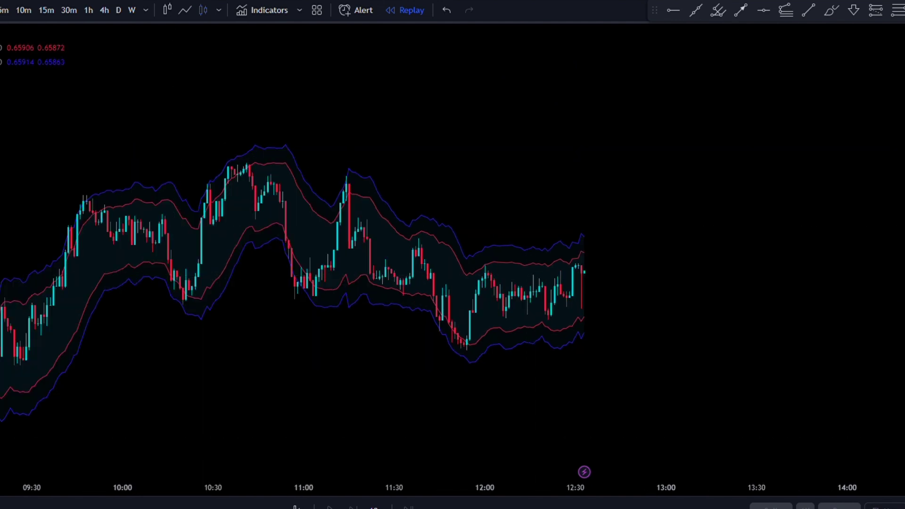
Step: Add the Smoothed Heiken Ashi Candles v1 indicator via an 'sm' search
{"action": "left_click", "coordinate": [279, 10]}
{"action": "type", "text": "sm"}
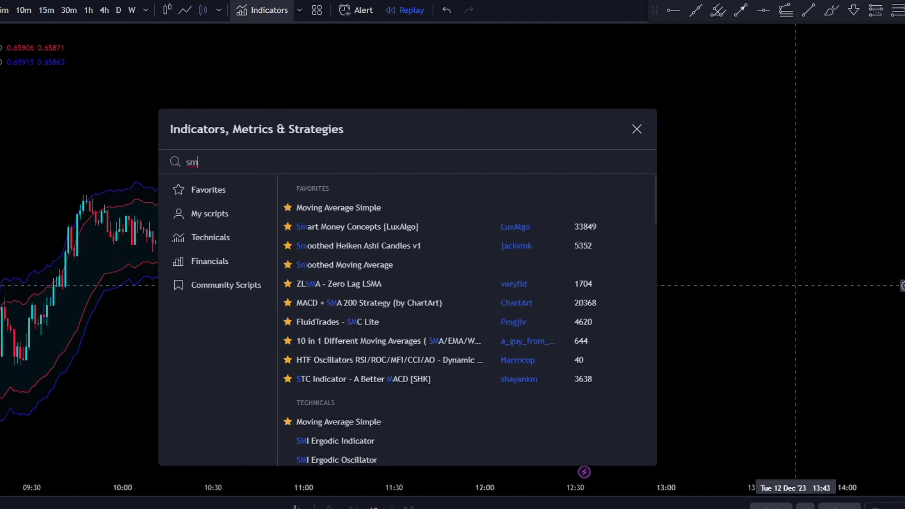
{"action": "left_click", "coordinate": [579, 240]}
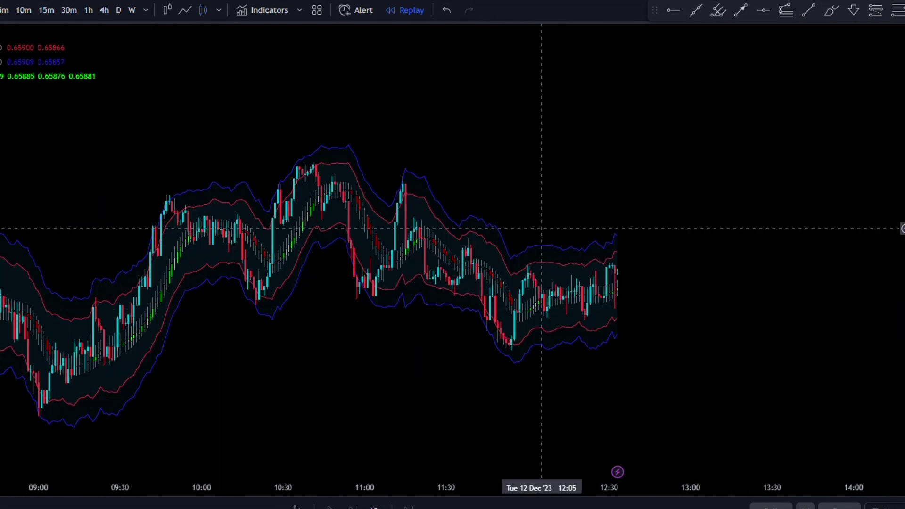
Step: Raise the smoothed candles' Len from 10 to 11, then zoom in on the candles
{"action": "double_click", "coordinate": [310, 227]}
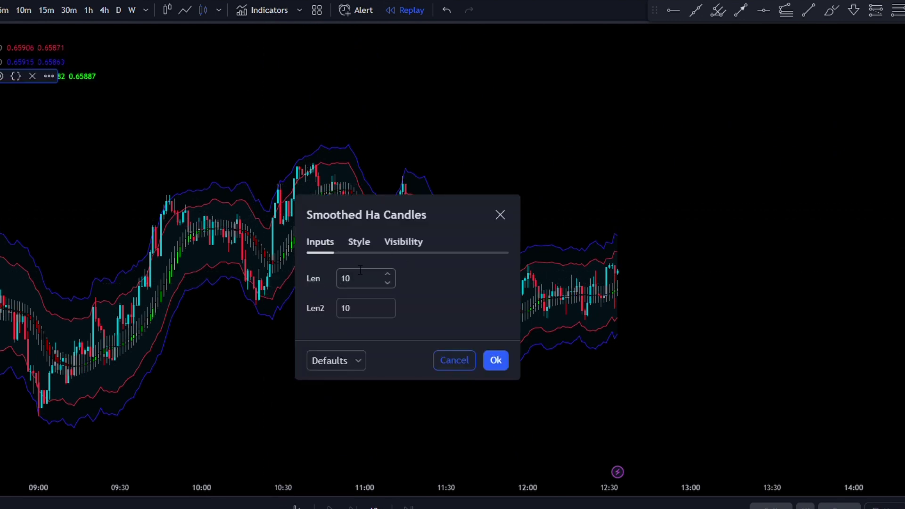
{"action": "left_click", "coordinate": [387, 275]}
{"action": "left_click", "coordinate": [366, 308]}
{"action": "key", "text": "Return"}
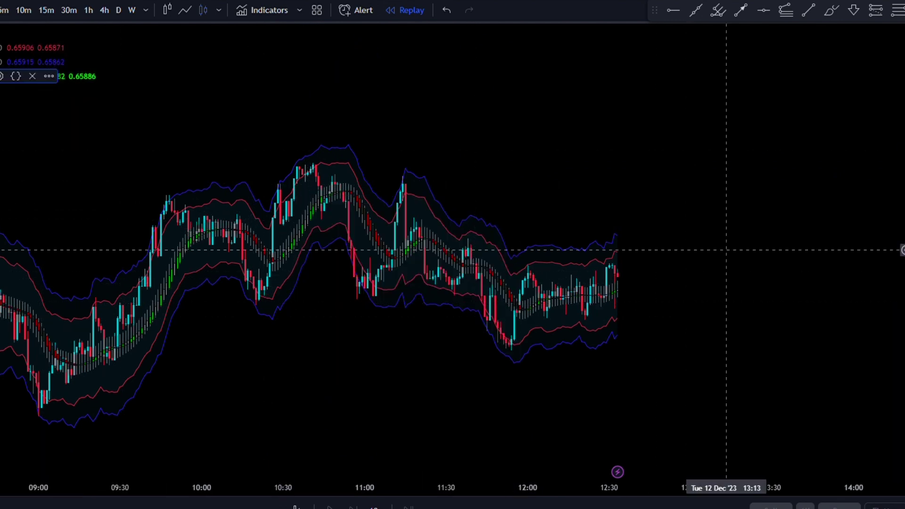
{"action": "left_click_drag", "start_coordinate": [261, 348], "coordinate": [355, 329]}
{"action": "scroll", "coordinate": [491, 353], "scroll_direction": "up", "scroll_amount": 3}
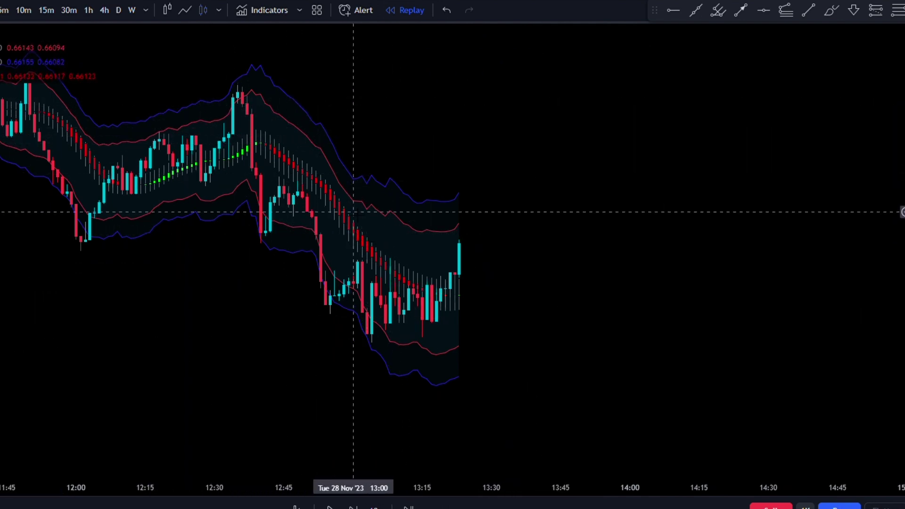
Step: Replay from 28 Nov '23 through the downtrend of red smoothed candles
{"action": "scroll", "coordinate": [461, 299], "scroll_direction": "up", "scroll_amount": 2}
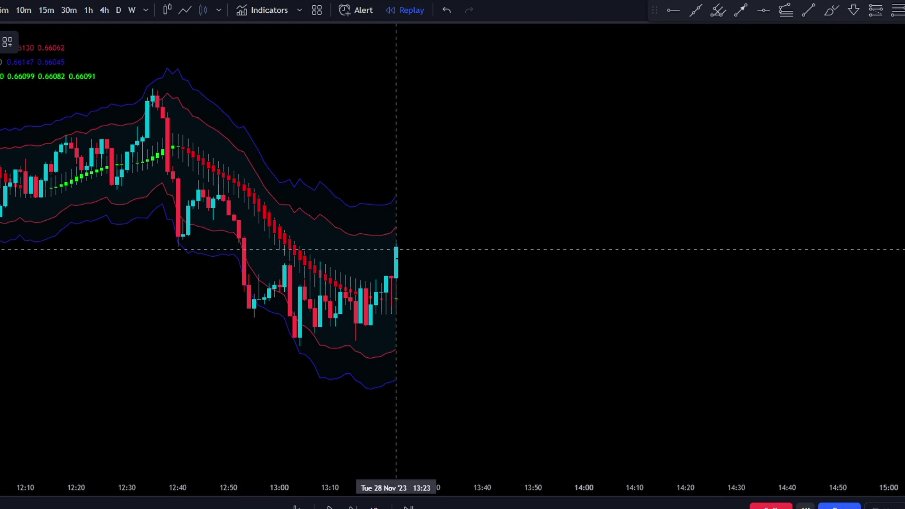
Step: Place a long position at the latest candle with a roughly 2R target, following replay
{"action": "left_click", "coordinate": [391, 245]}
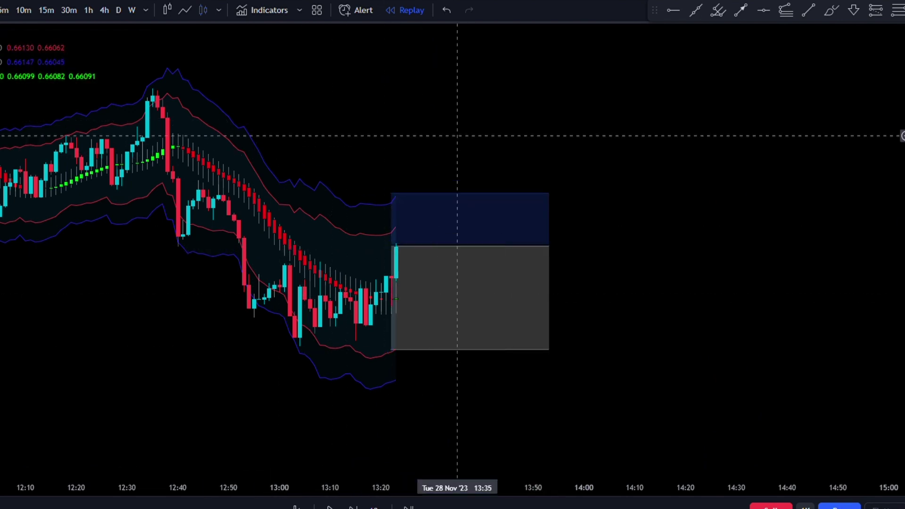
{"action": "left_click_drag", "start_coordinate": [382, 270], "coordinate": [384, 102]}
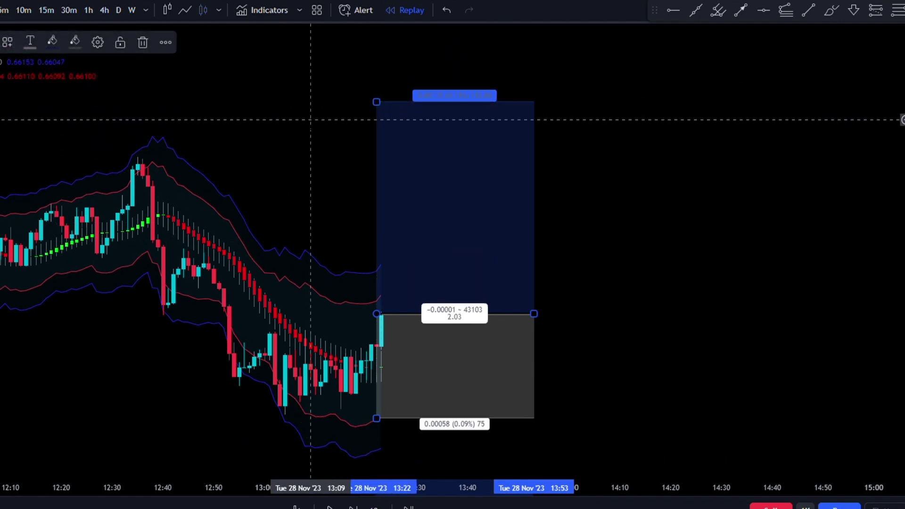
{"action": "left_click", "coordinate": [333, 289]}
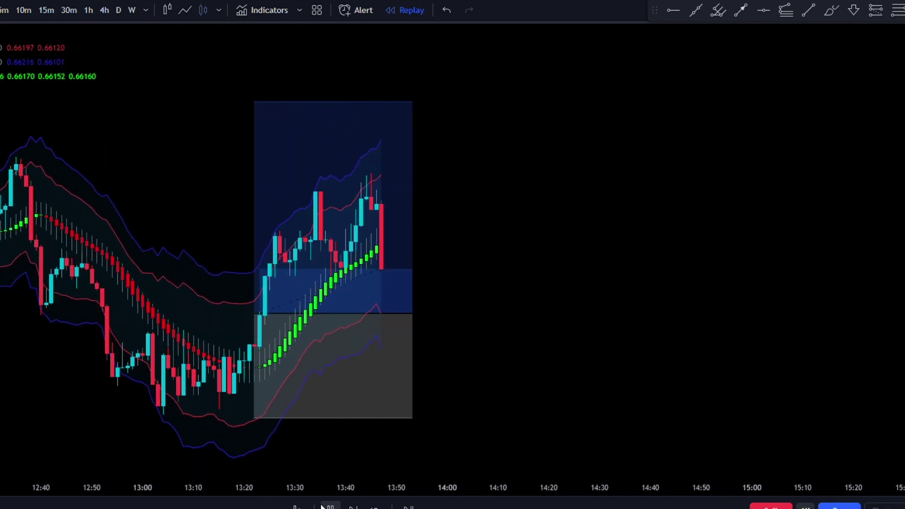
{"action": "scroll", "coordinate": [505, 272], "scroll_direction": "down", "scroll_amount": 1}
{"action": "left_click_drag", "start_coordinate": [505, 272], "coordinate": [691, 329]}
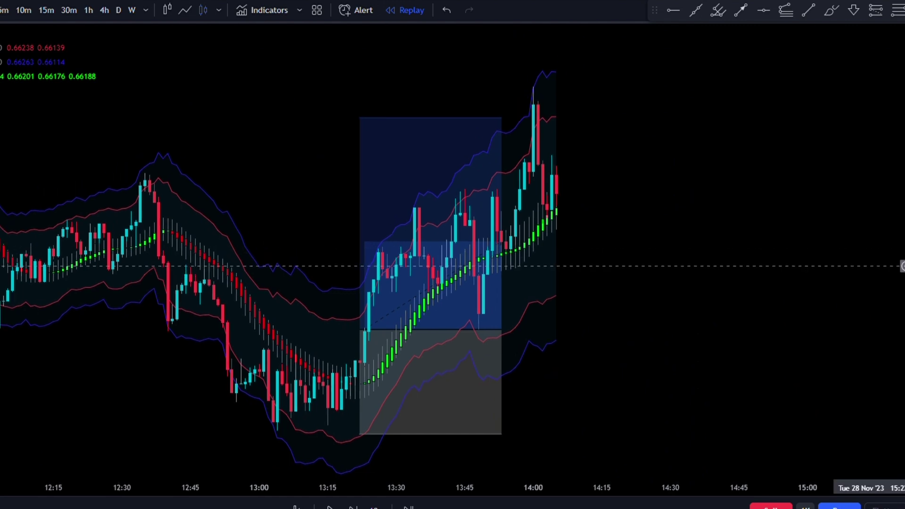
{"action": "left_click_drag", "start_coordinate": [792, 269], "coordinate": [637, 276]}
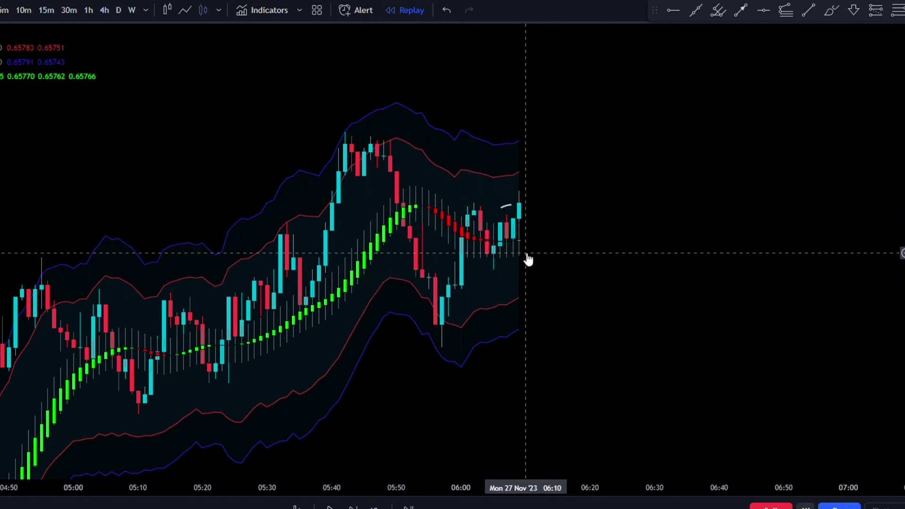
Step: Place a long position at the last candle, stop slightly below entry, 2:1 target
{"action": "scroll", "coordinate": [525, 257], "scroll_direction": "up", "scroll_amount": 2}
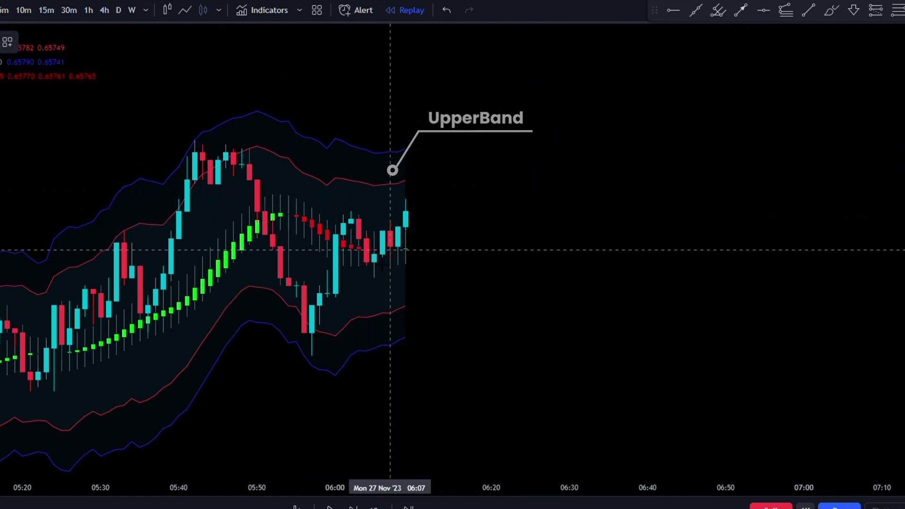
{"action": "left_click", "coordinate": [398, 211]}
{"action": "left_click_drag", "start_coordinate": [397, 265], "coordinate": [398, 282]}
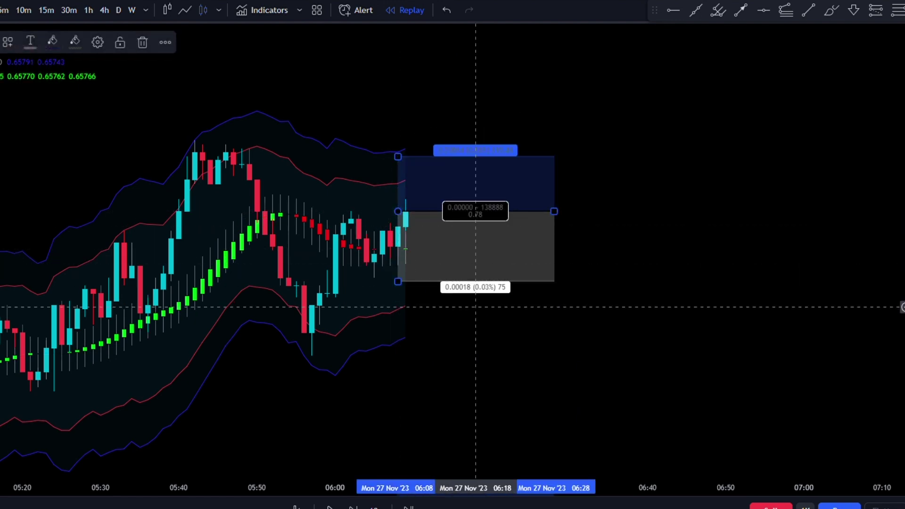
{"action": "left_click_drag", "start_coordinate": [389, 240], "coordinate": [389, 151]}
{"action": "left_click_drag", "start_coordinate": [484, 441], "coordinate": [515, 384]}
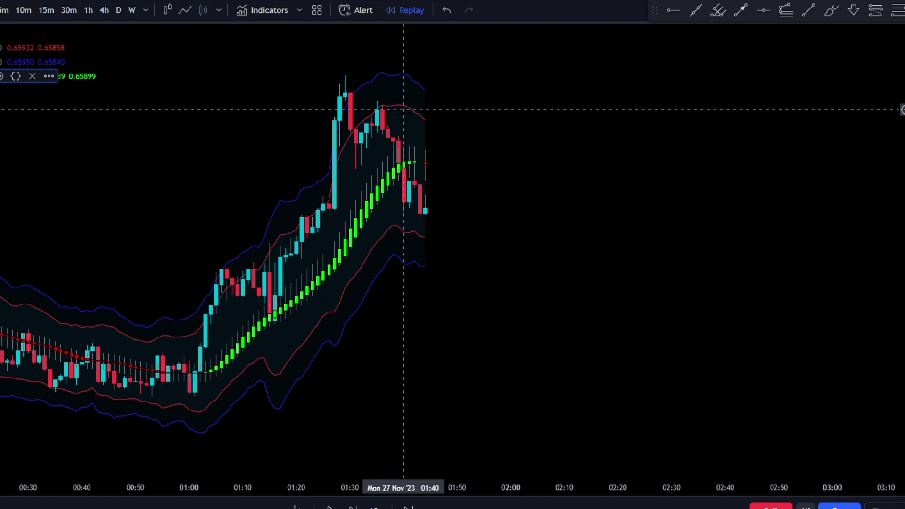
Step: Place a short position at the latest candle with its stop above the swing high
{"action": "scroll", "coordinate": [432, 176], "scroll_direction": "right", "scroll_amount": 2}
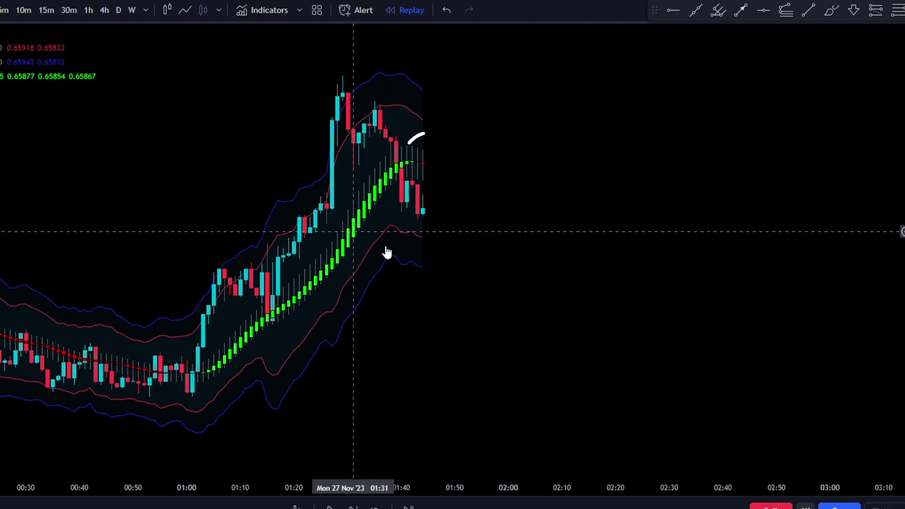
{"action": "scroll", "coordinate": [493, 188], "scroll_direction": "up", "scroll_amount": 3}
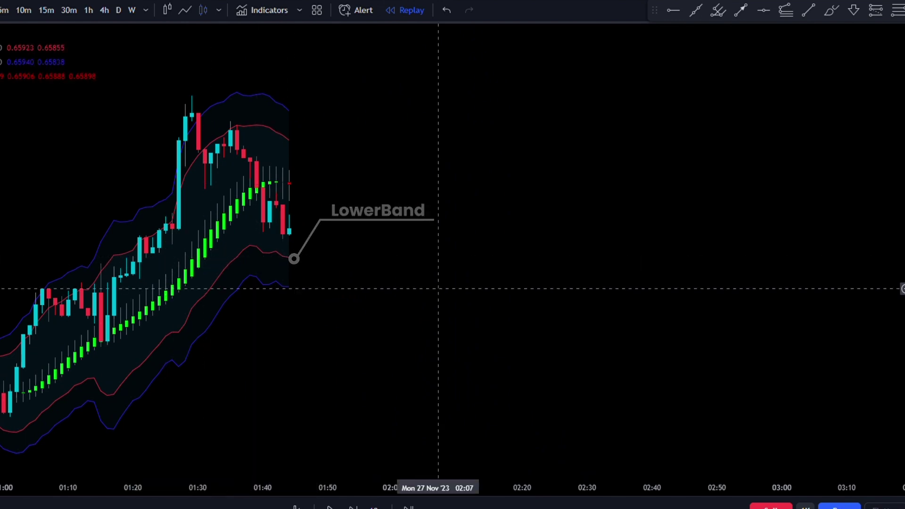
{"action": "scroll", "coordinate": [608, 294], "scroll_direction": "left", "scroll_amount": 3}
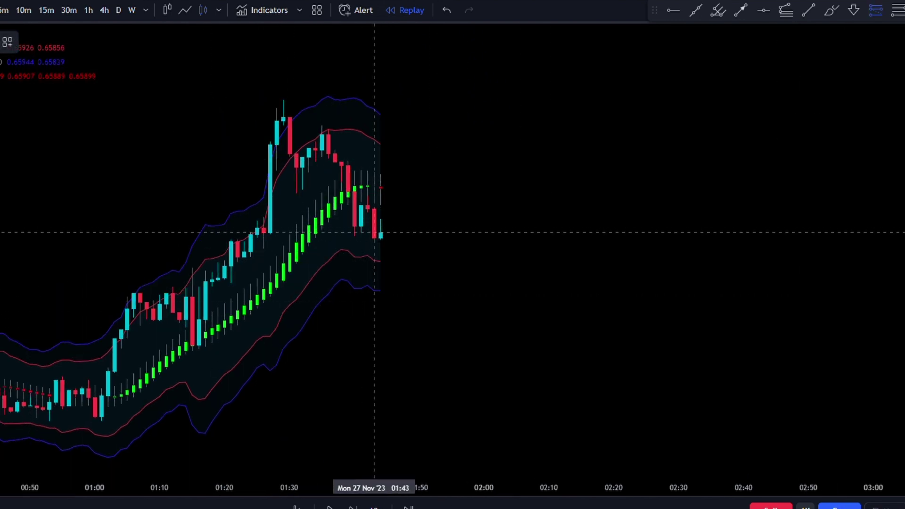
{"action": "left_click", "coordinate": [374, 233]}
{"action": "left_click_drag", "start_coordinate": [374, 168], "coordinate": [369, 125]}
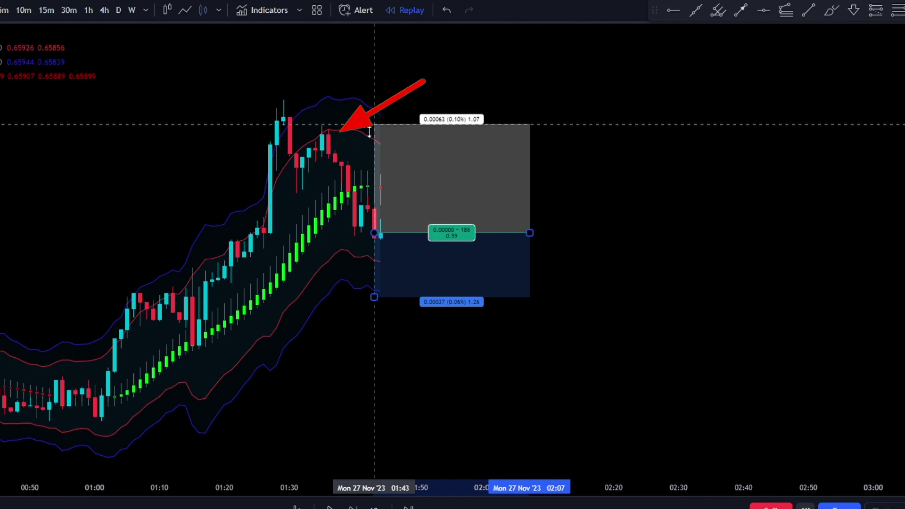
Step: Extend the short's profit target further down and resume replay
{"action": "scroll", "coordinate": [596, 285], "scroll_direction": "down", "scroll_amount": 2}
{"action": "left_click_drag", "start_coordinate": [416, 241], "coordinate": [416, 405]}
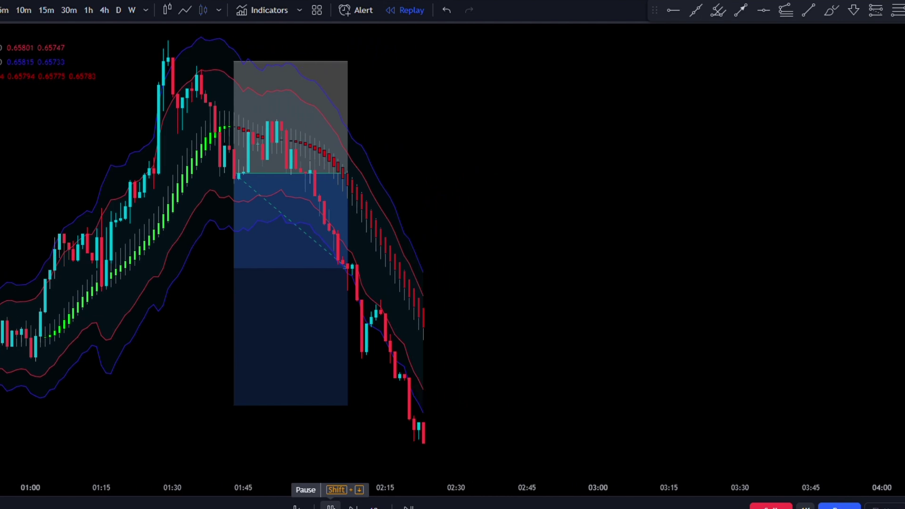
{"action": "left_click", "coordinate": [331, 506]}
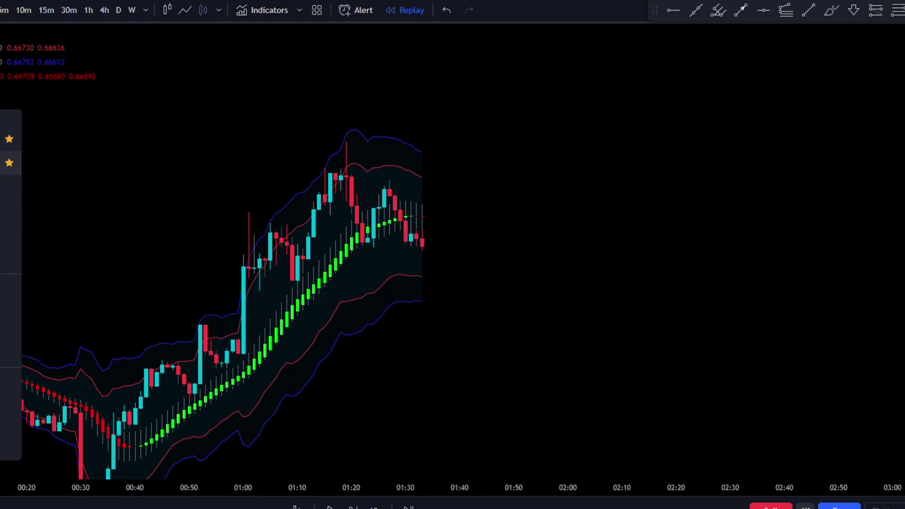
Step: Place a short on the 29 Nov chart with a tight stop and lower target
{"action": "left_click", "coordinate": [416, 246]}
{"action": "left_click_drag", "start_coordinate": [416, 163], "coordinate": [416, 179]}
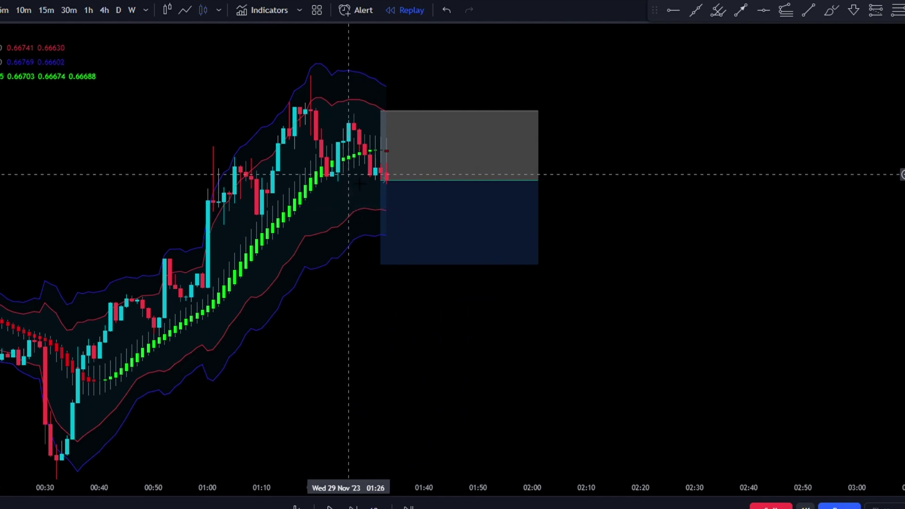
{"action": "left_click_drag", "start_coordinate": [380, 265], "coordinate": [380, 327]}
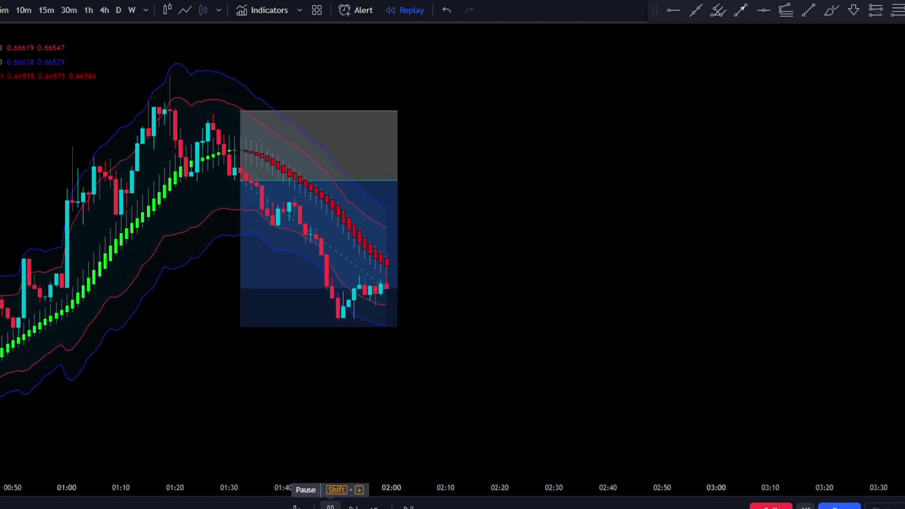
{"action": "left_click_drag", "start_coordinate": [510, 251], "coordinate": [653, 247]}
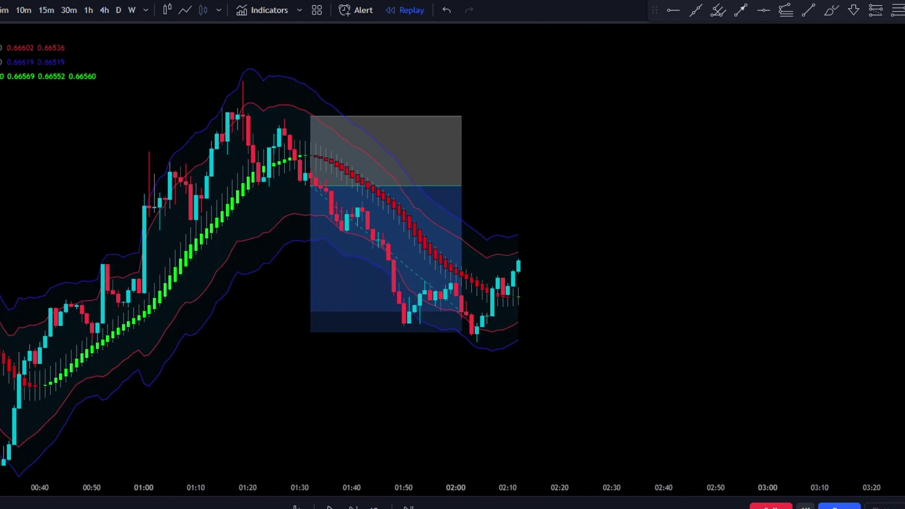